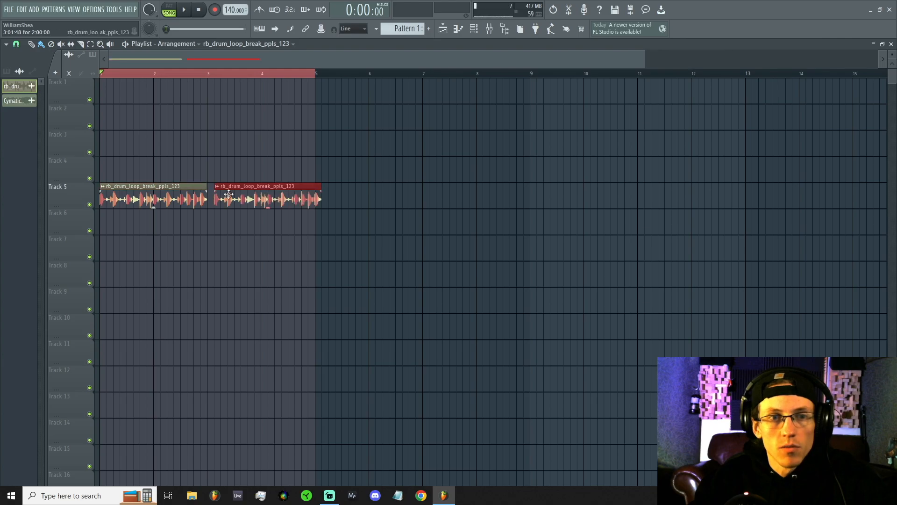
- Place the Cymatics Lofi Melody Loop 54 clip on Track 6 starting at bar 1, beneath the drum loops
click(19, 101)
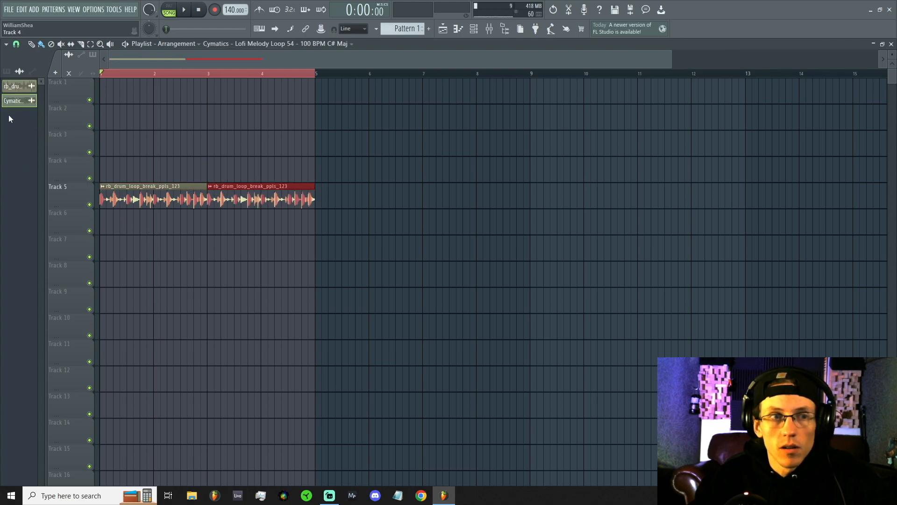
drag(21, 100, 126, 229)
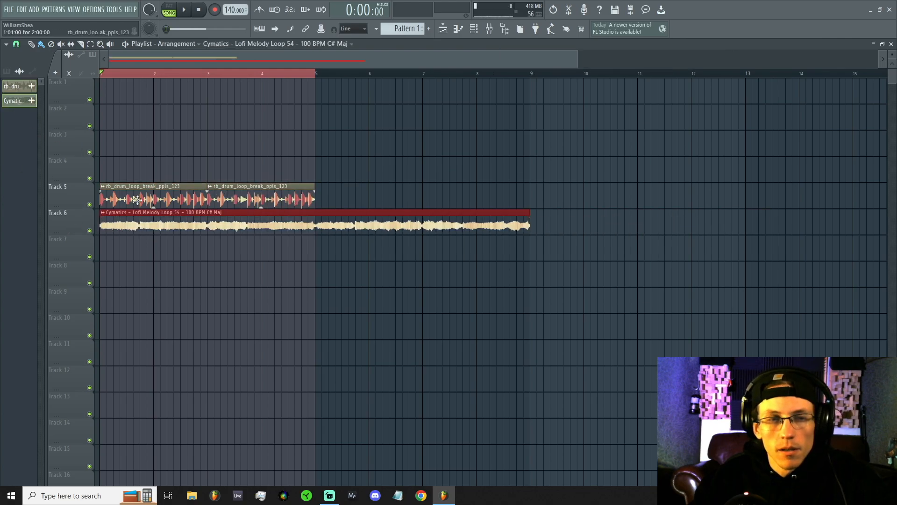
- Solo and play the drum loop on Track 5, then the melody on Track 6, and unsolo both tracks
right_click(89, 204)
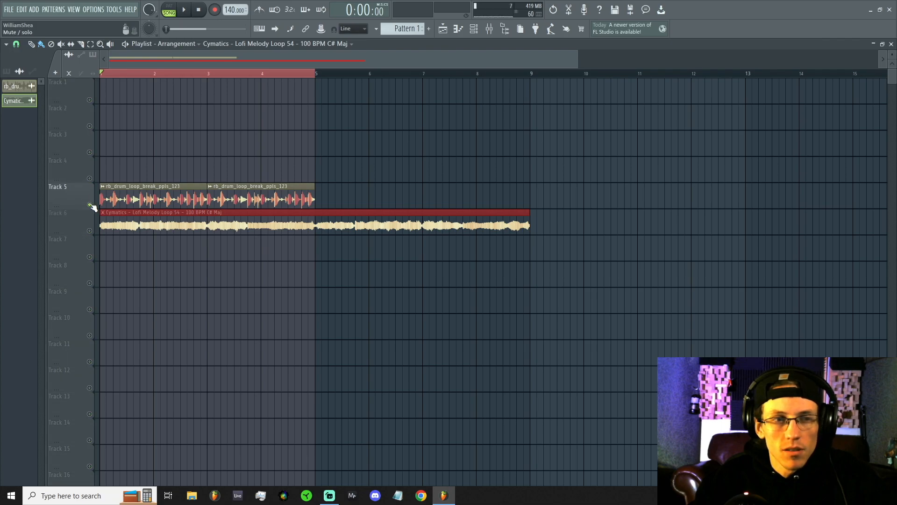
key(space)
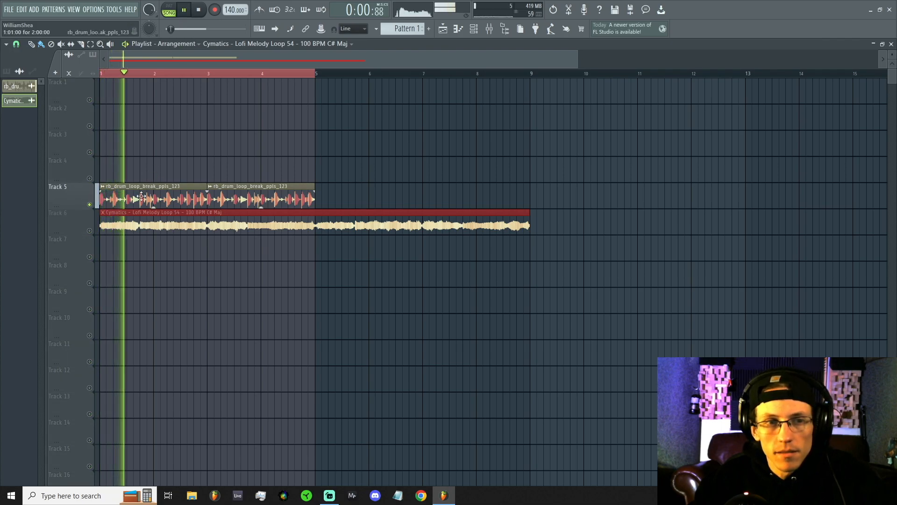
key(space)
right_click(90, 231)
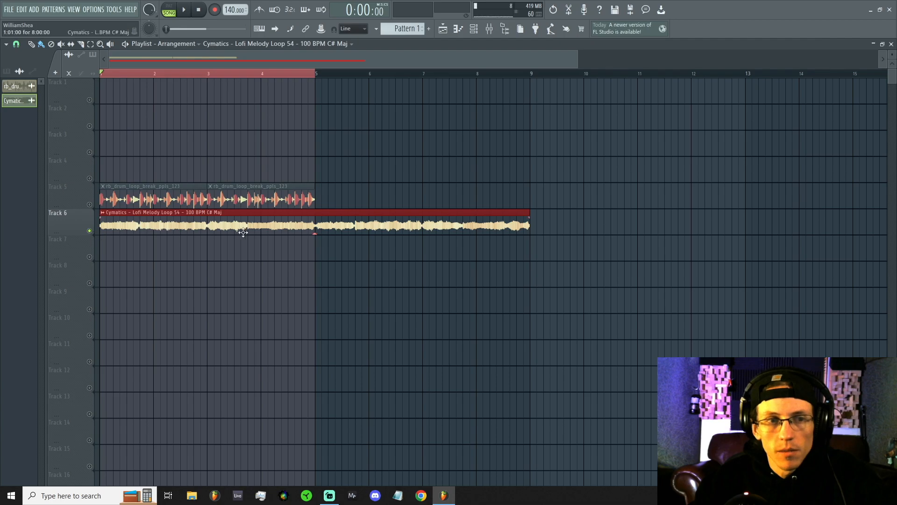
key(space)
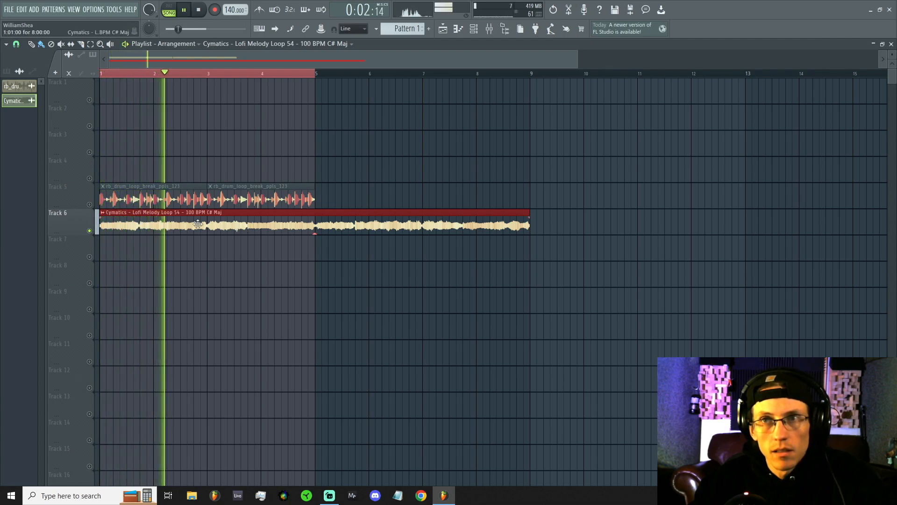
key(space)
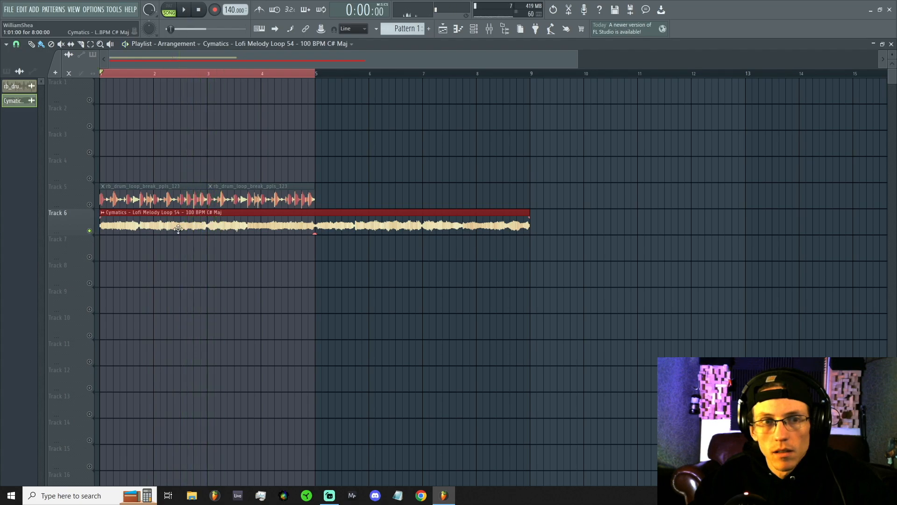
right_click(90, 233)
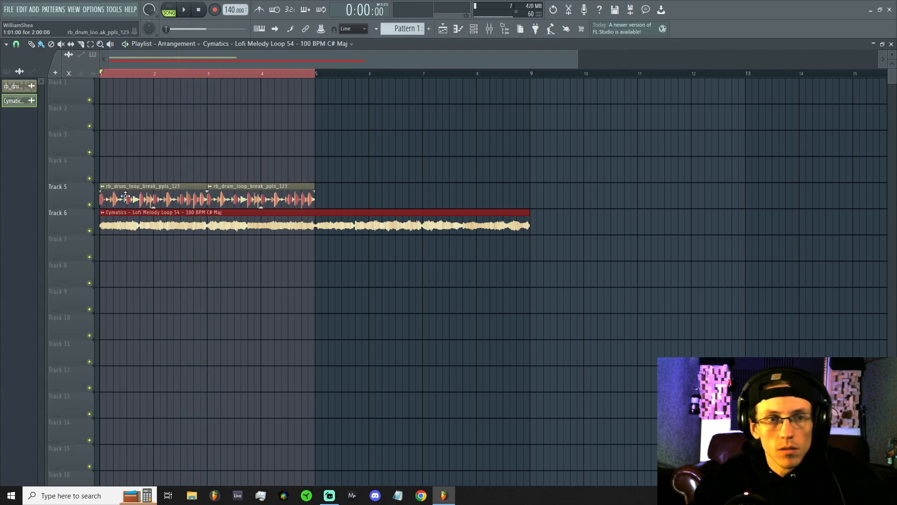
- Route the rb_drum_loop_break_ppls_123 channel to mixer Insert 4
double_click(125, 195)
key(F9)
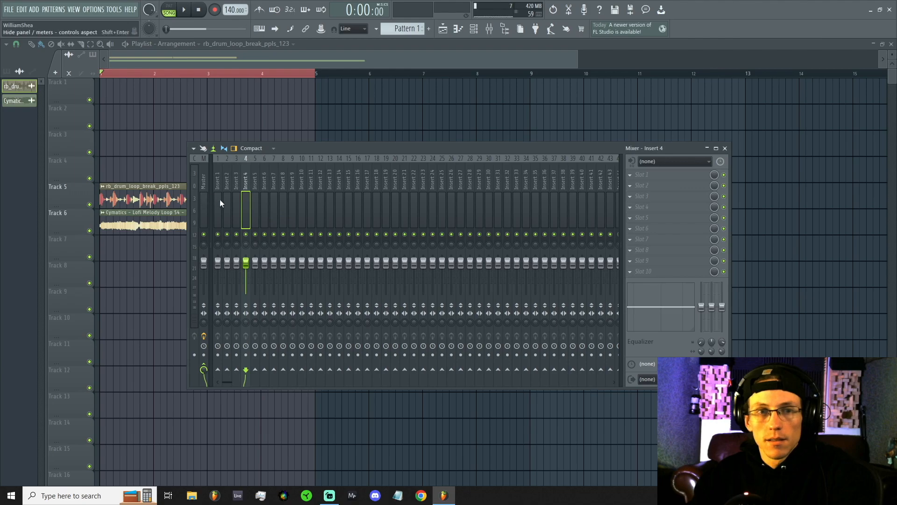
right_click(245, 181)
mouse_move(294, 261)
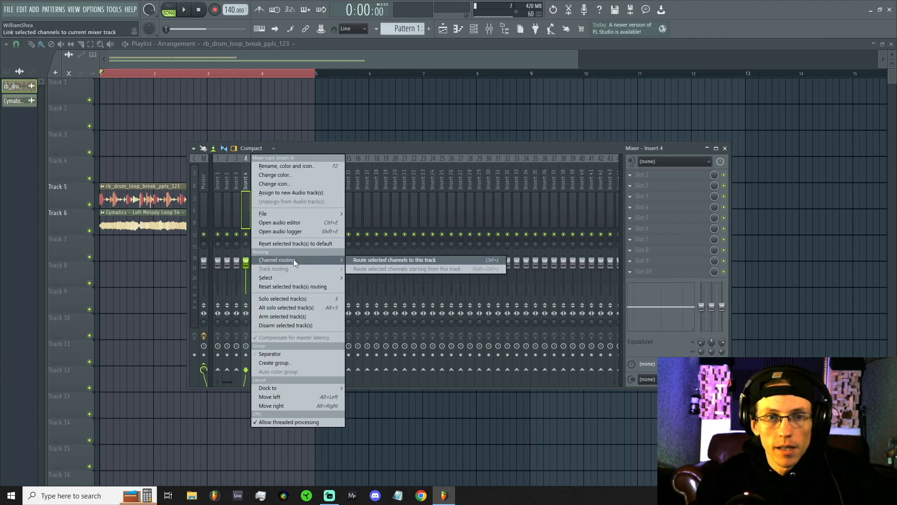
click(372, 260)
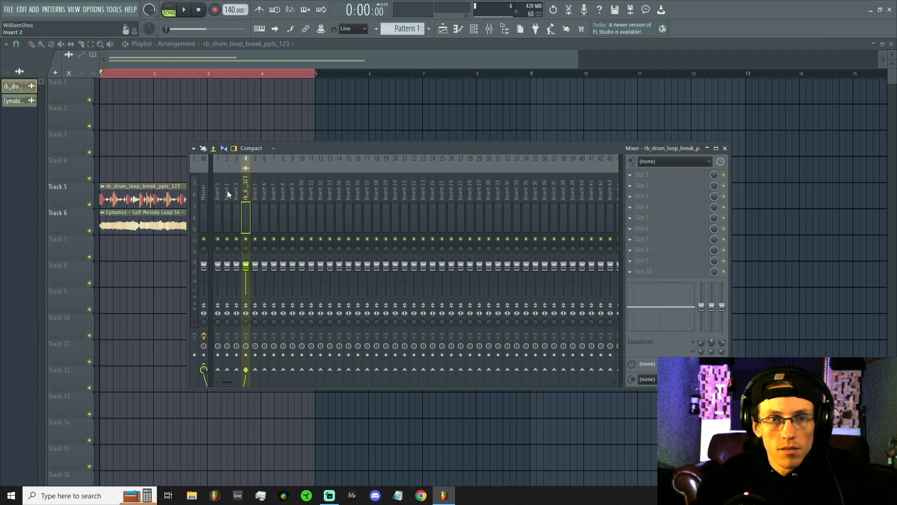
- Route the Cymatics Lofi Melody Loop 54 channel to mixer Insert 5
double_click(135, 216)
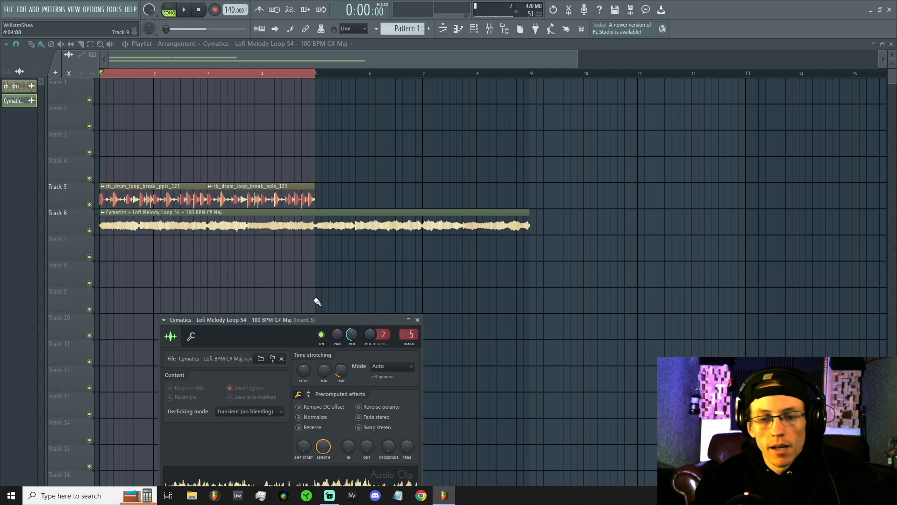
key(F9)
right_click(254, 192)
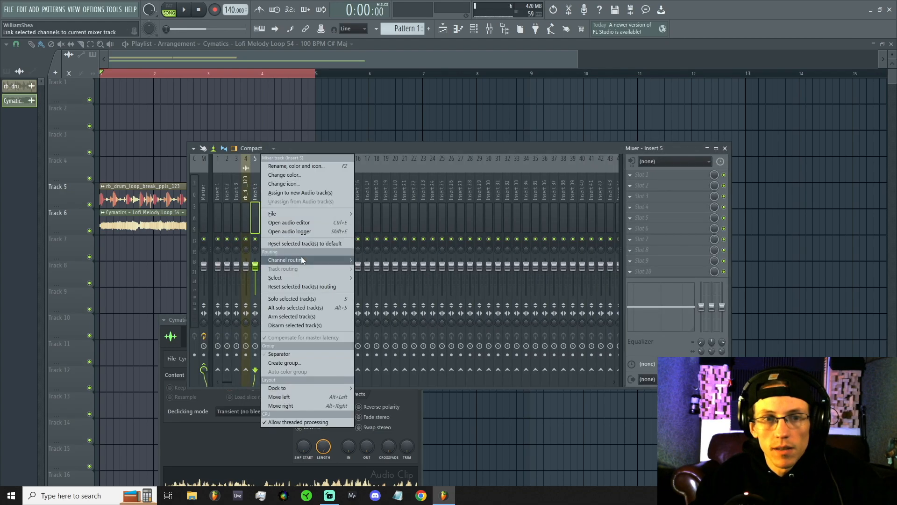
mouse_move(301, 260)
click(334, 260)
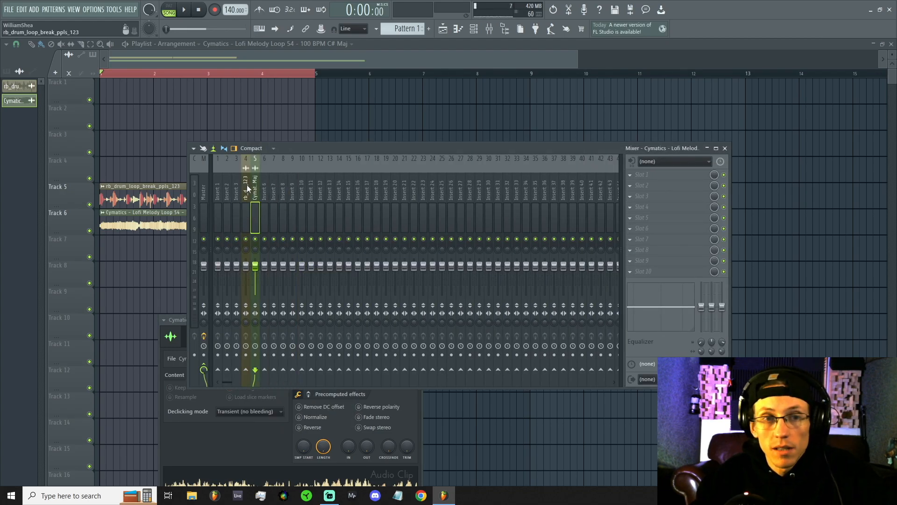
- Load Fruity Peak Controller in the first effect slot of the drum loop's mixer track
click(245, 191)
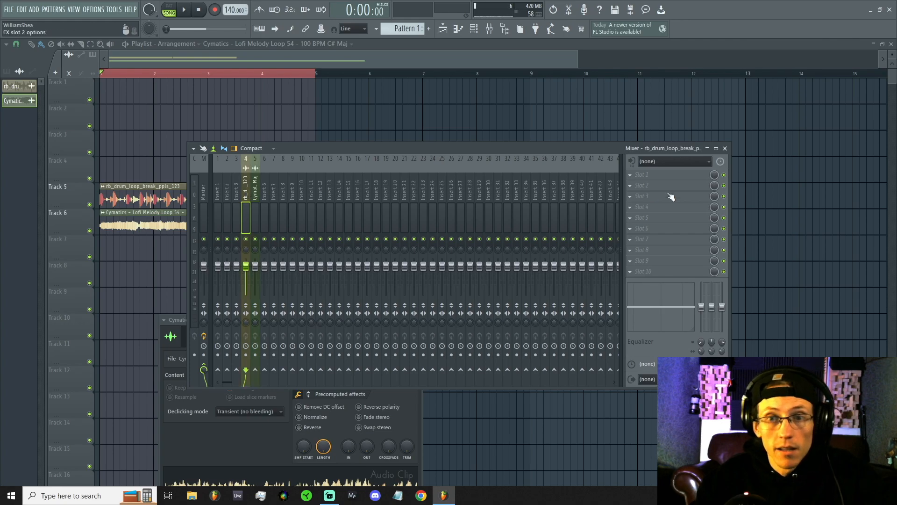
click(630, 176)
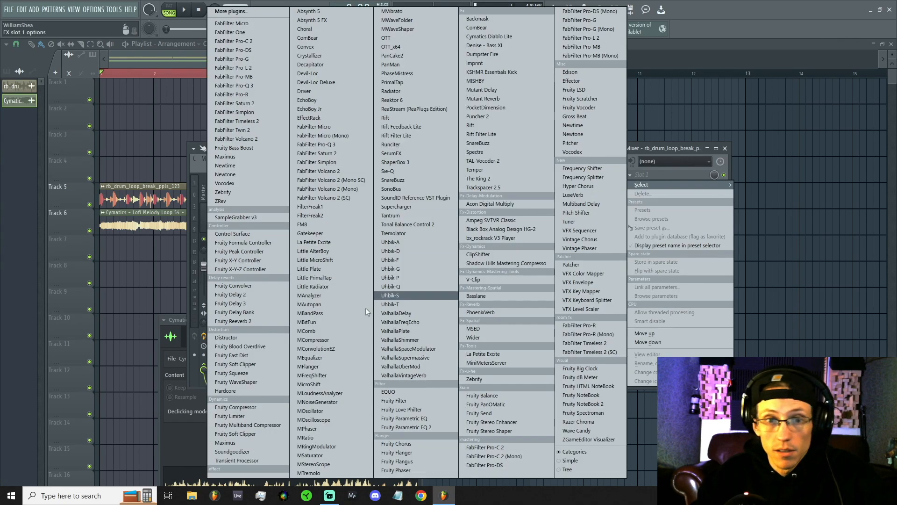
click(252, 251)
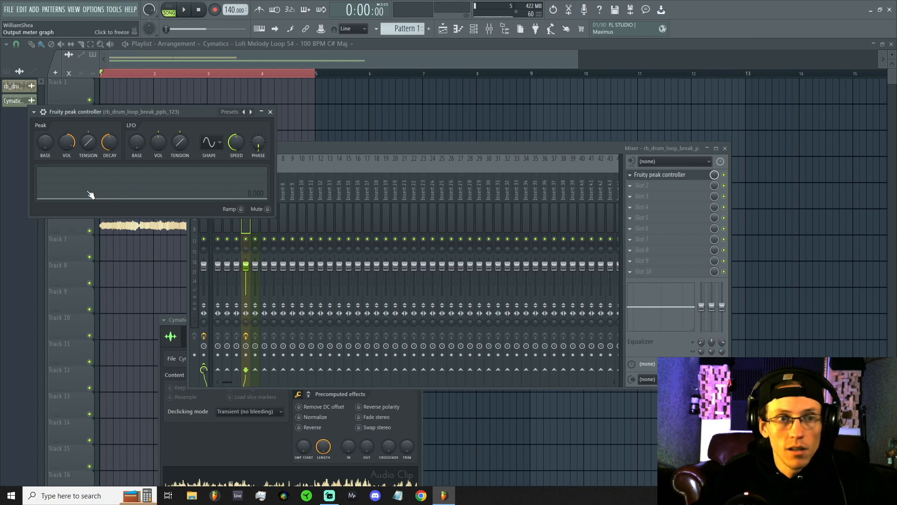
- Raise the peak tension in Fruity Peak Controller and play the loop to check its output curve
click(186, 11)
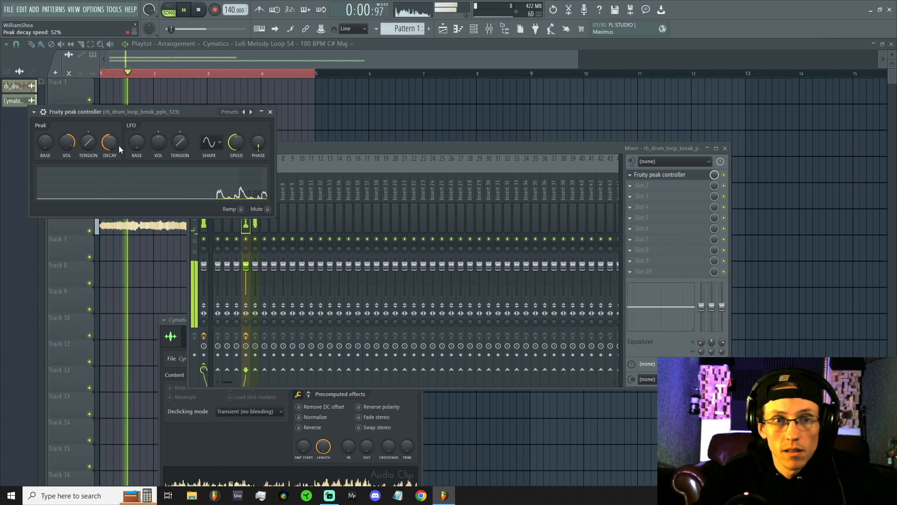
key(space)
drag(89, 144, 88, 130)
key(space)
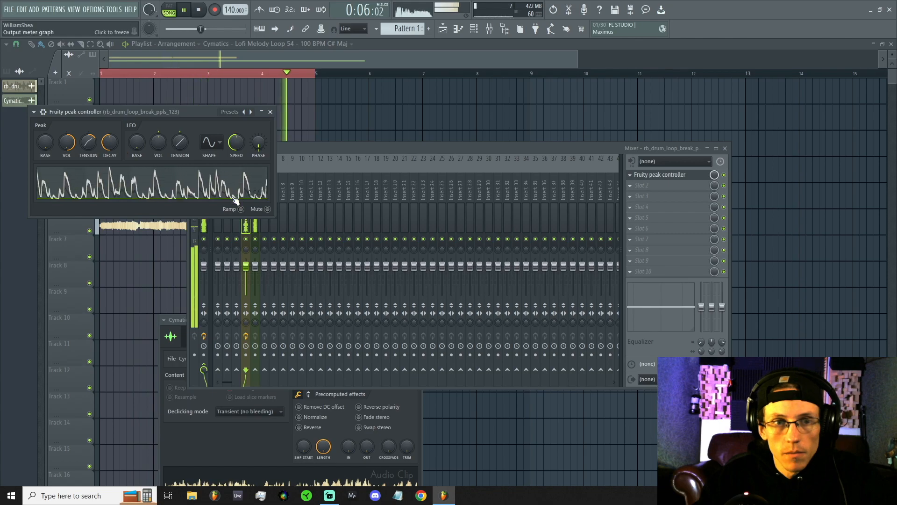
key(space)
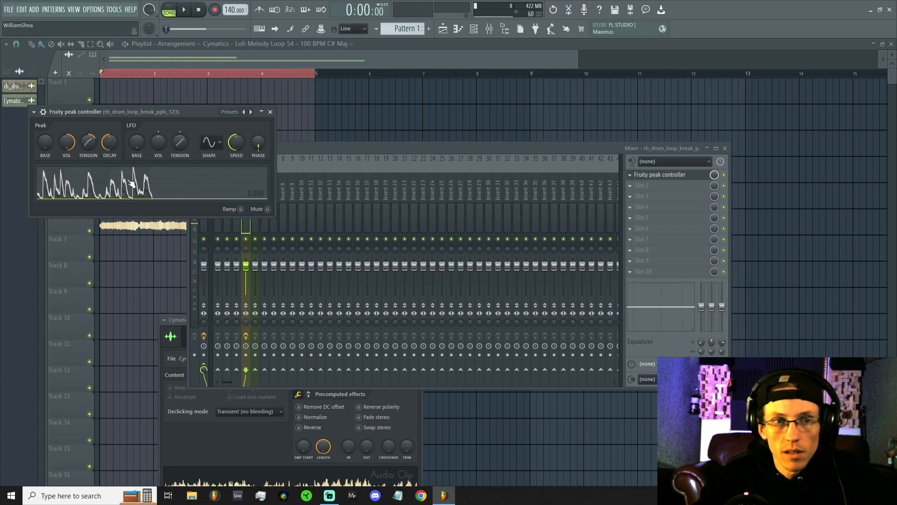
- Load Fruity Balance in the first effect slot of the melody's mixer track and move its window over the mixer
click(245, 211)
click(256, 189)
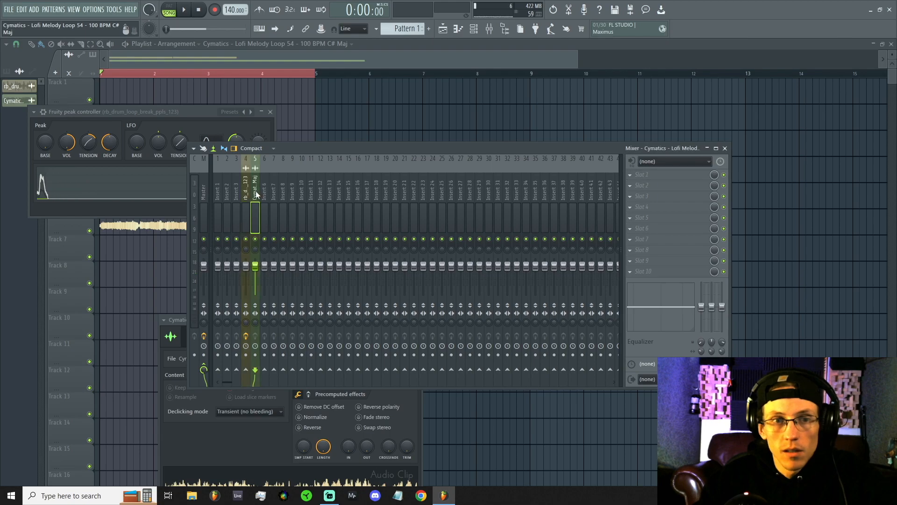
click(632, 176)
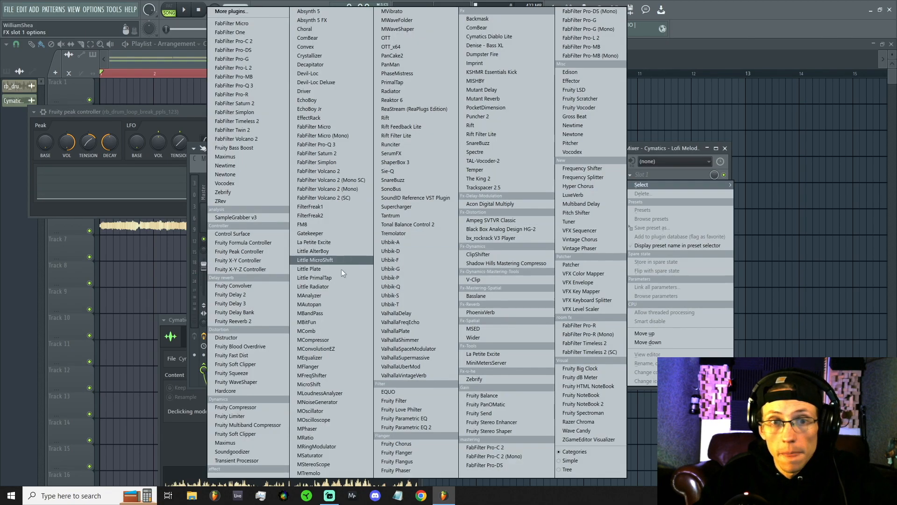
click(495, 396)
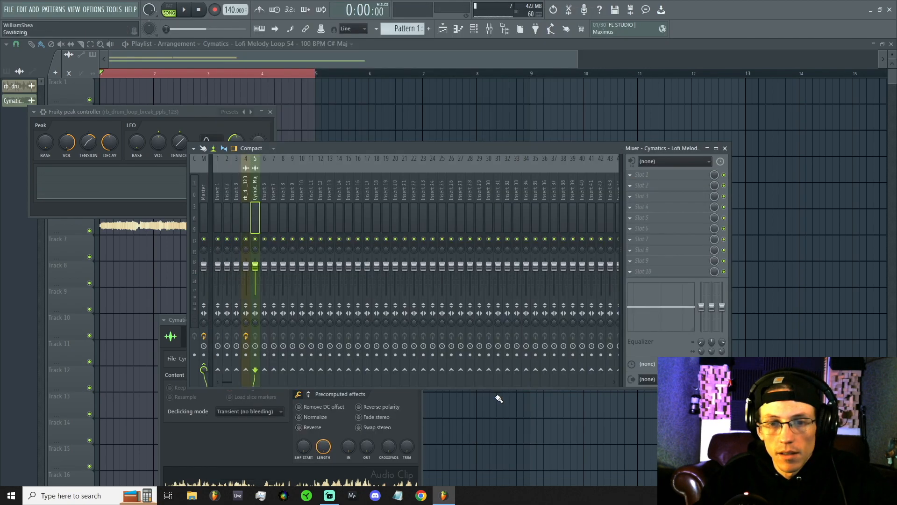
drag(106, 136, 394, 236)
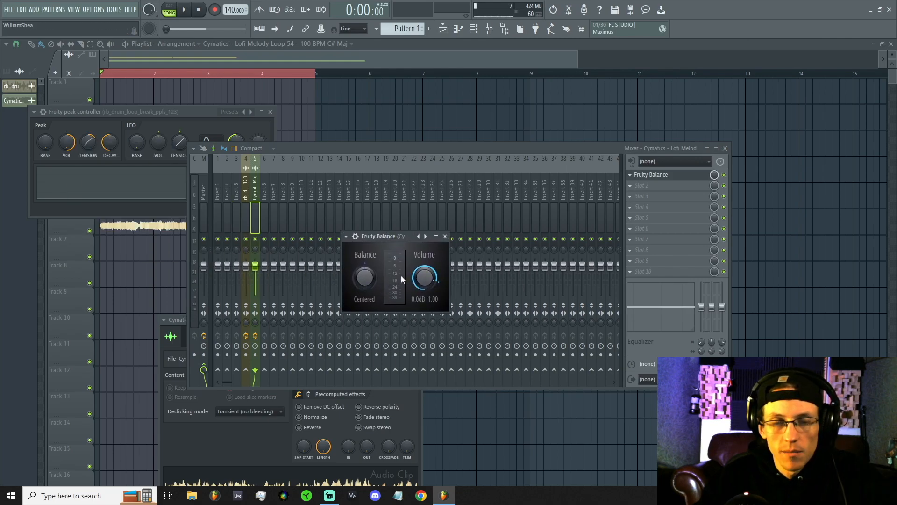
- Link the Fruity Balance volume to the internal controller Peak ctrl - Peak and play the loop to hear the effect
right_click(428, 279)
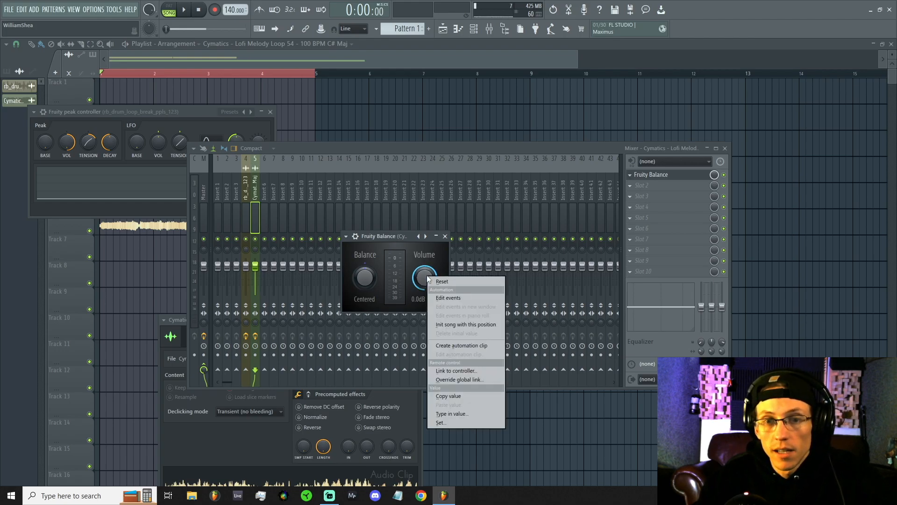
click(464, 346)
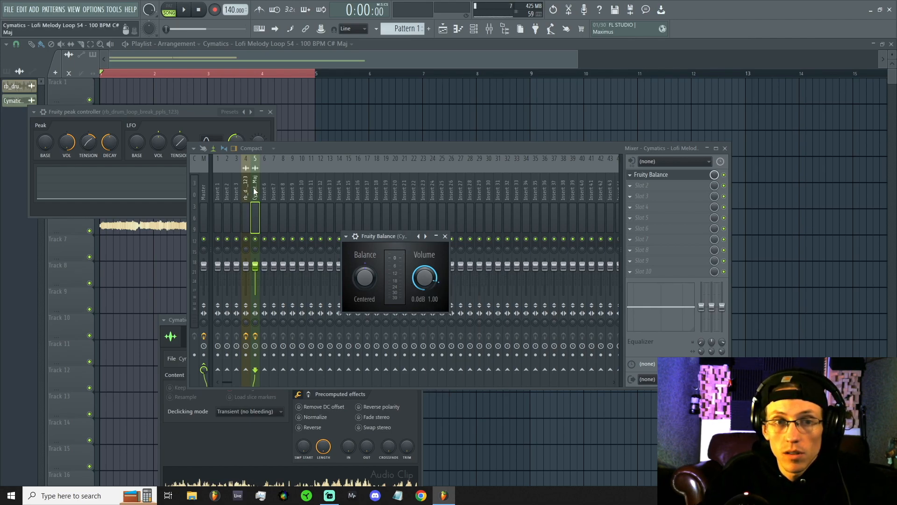
right_click(425, 280)
click(459, 372)
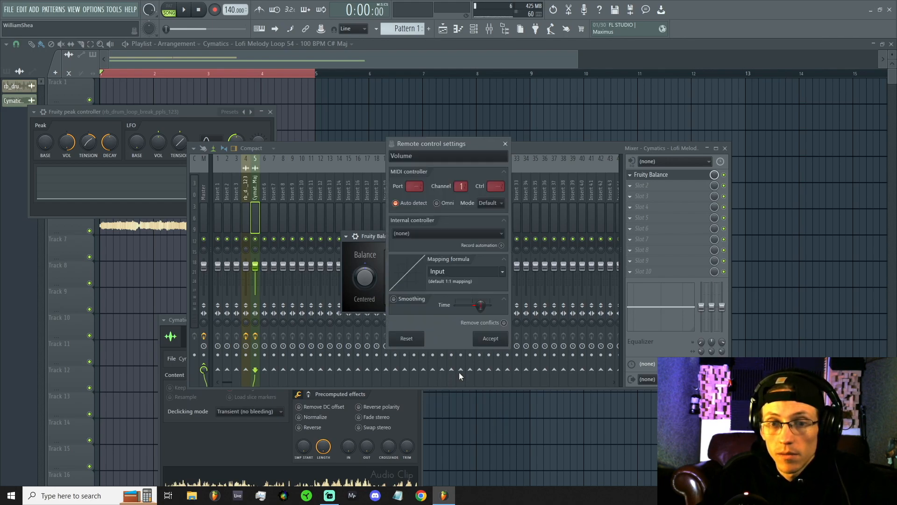
click(423, 234)
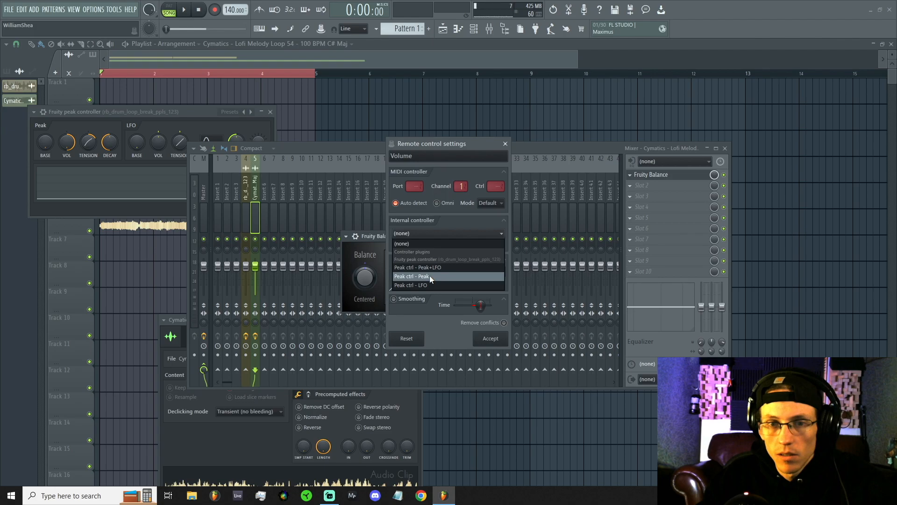
click(429, 276)
click(494, 341)
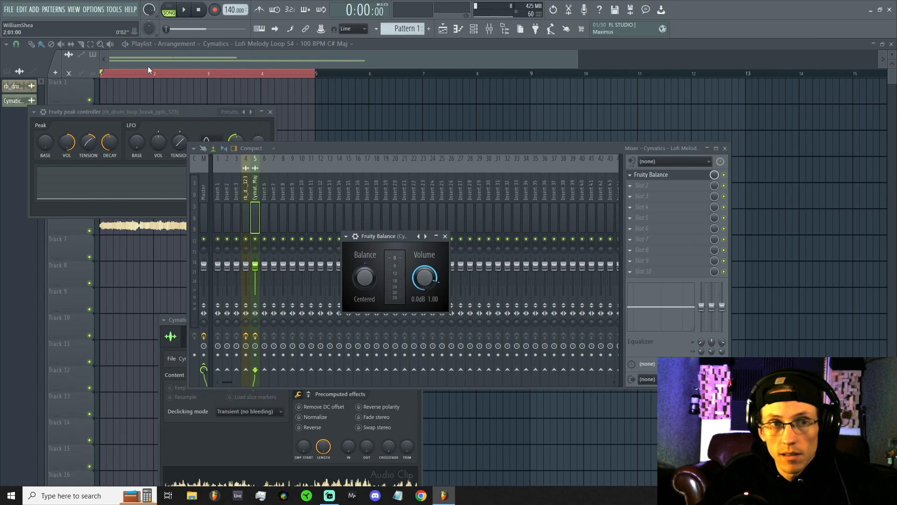
click(185, 10)
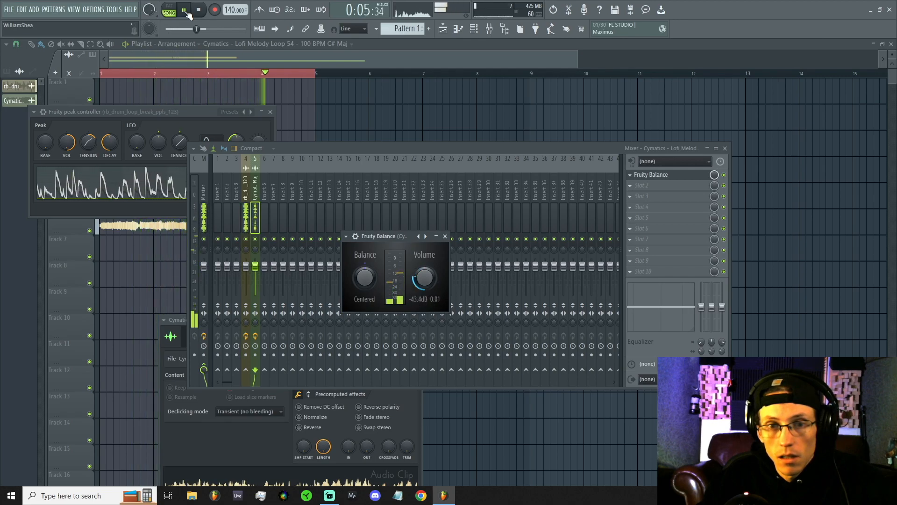
click(186, 12)
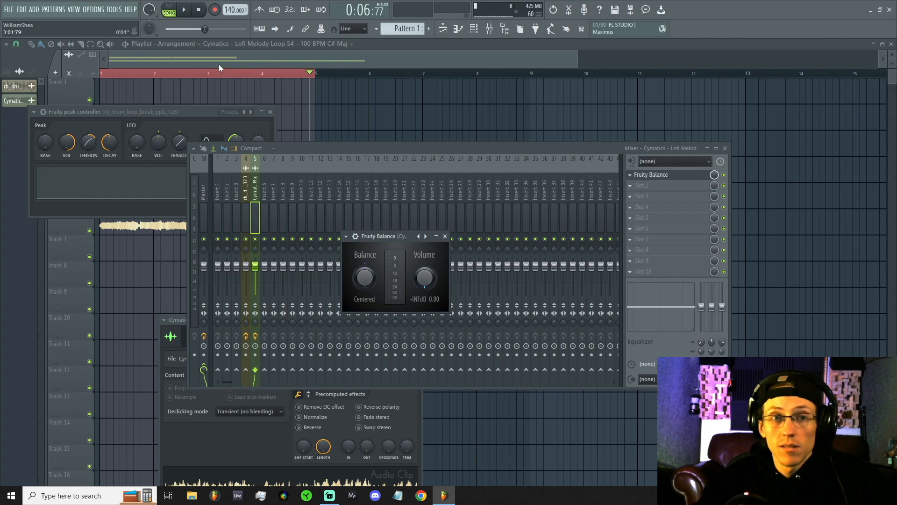
- Close all plugin and mixer windows, then slice the melody clip at bar 5 and delete the part after it
key(F12)
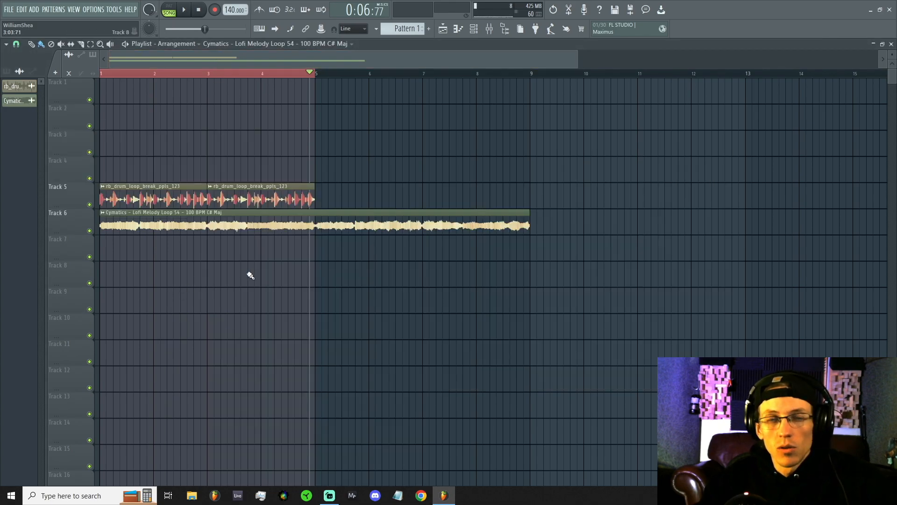
key(c)
drag(319, 214, 316, 232)
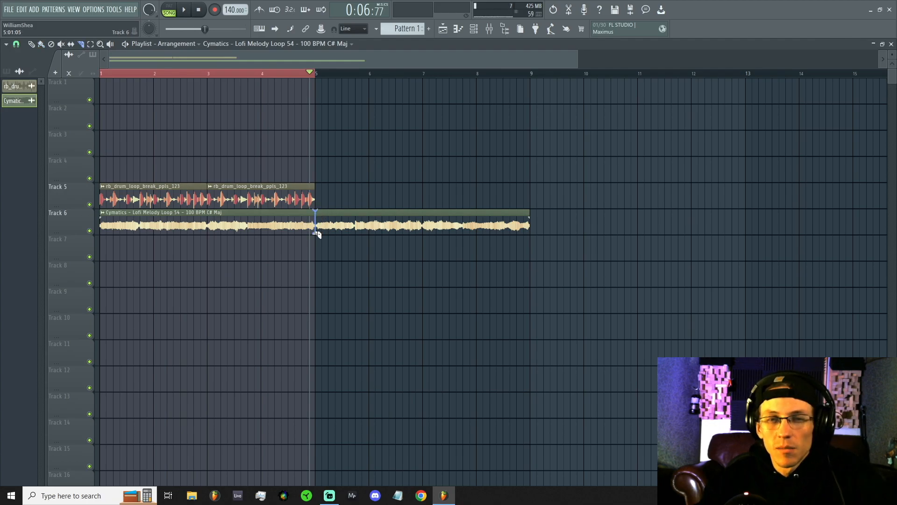
key(b)
right_click(331, 229)
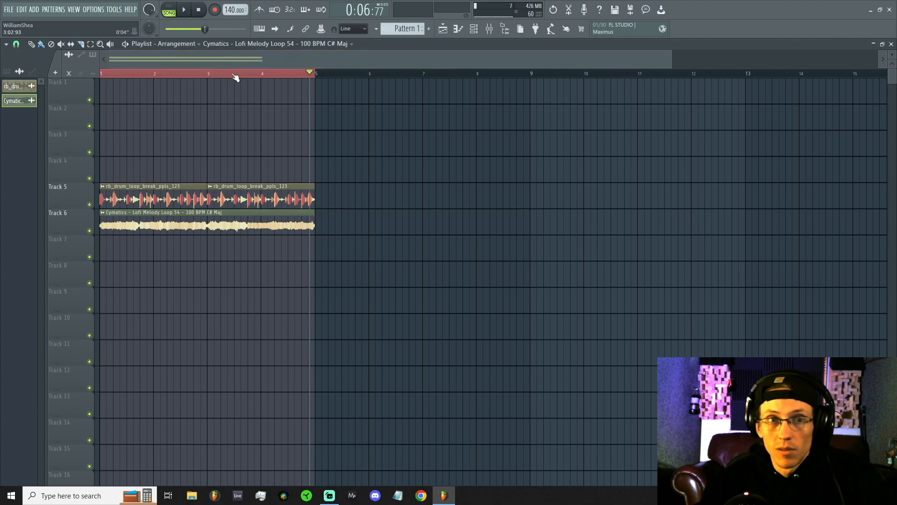
key(space)
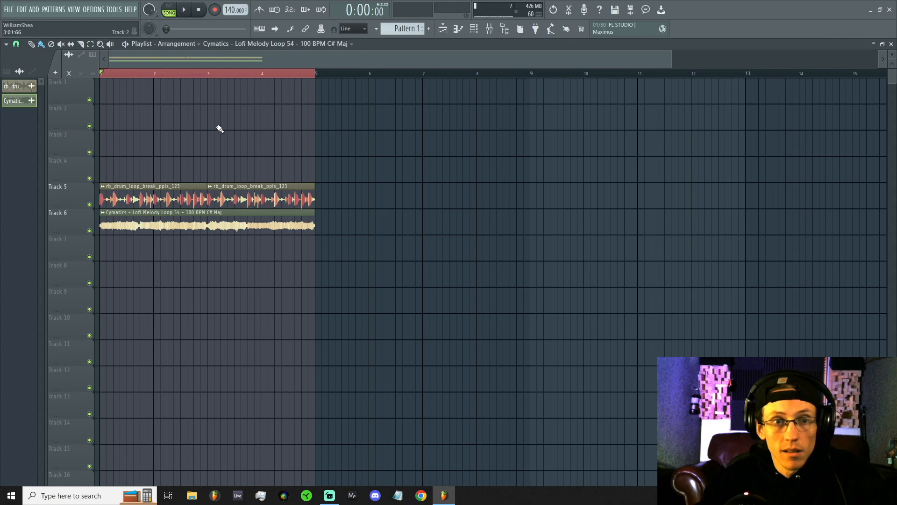
- Load Fruity Balance in effect slot 3 of the drum loop's mixer track and turn its volume down to -INF dB
double_click(137, 198)
key(F9)
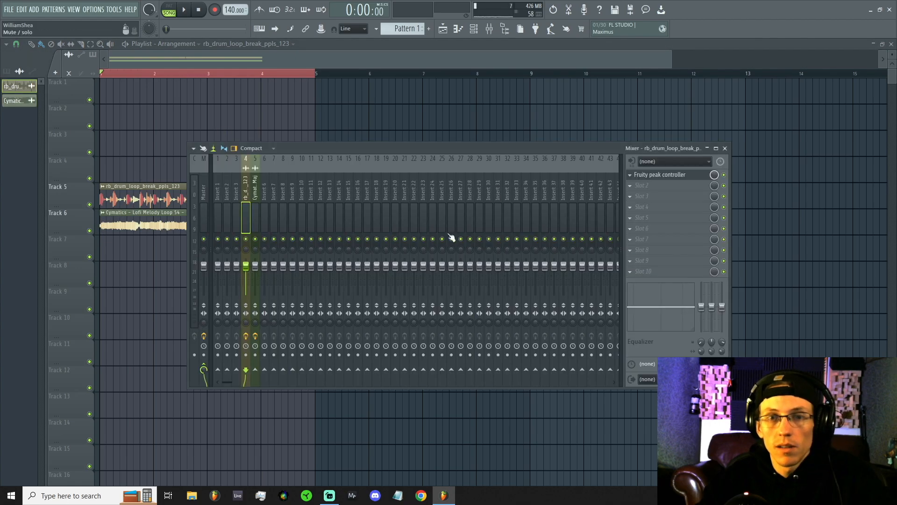
click(630, 196)
click(482, 395)
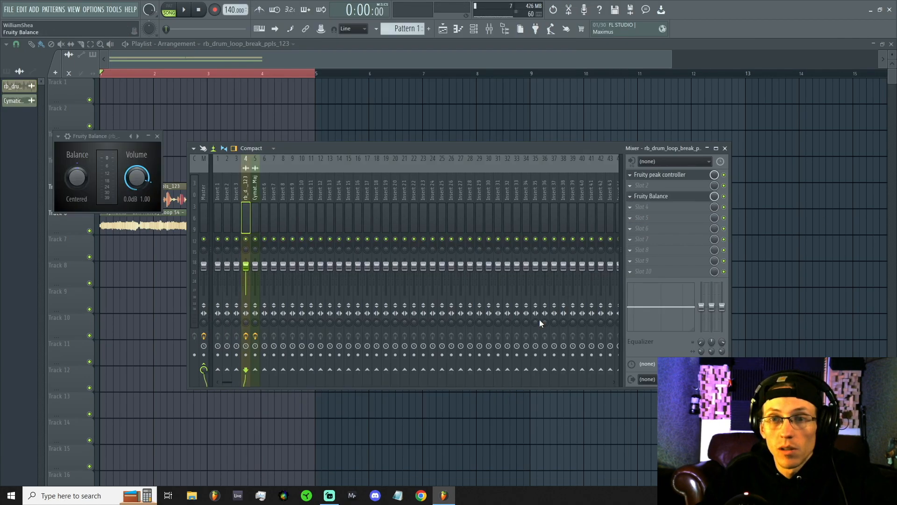
drag(136, 178, 136, 219)
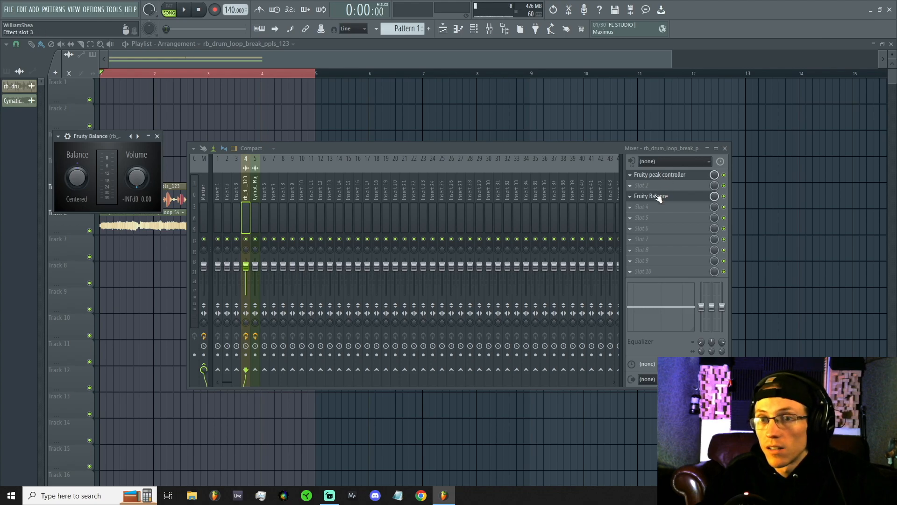
- Close all plugin and mixer windows and play the loop to hear the melody with the drums silenced
key(F12)
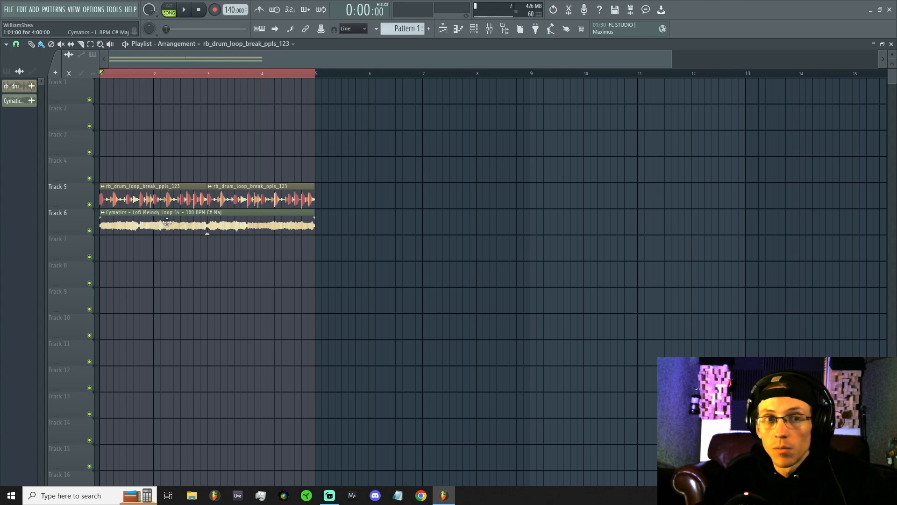
click(185, 11)
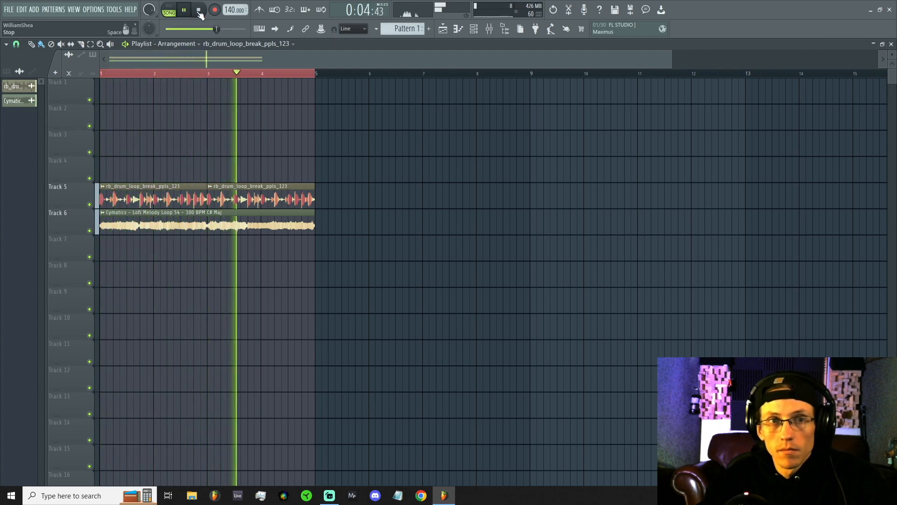
click(199, 11)
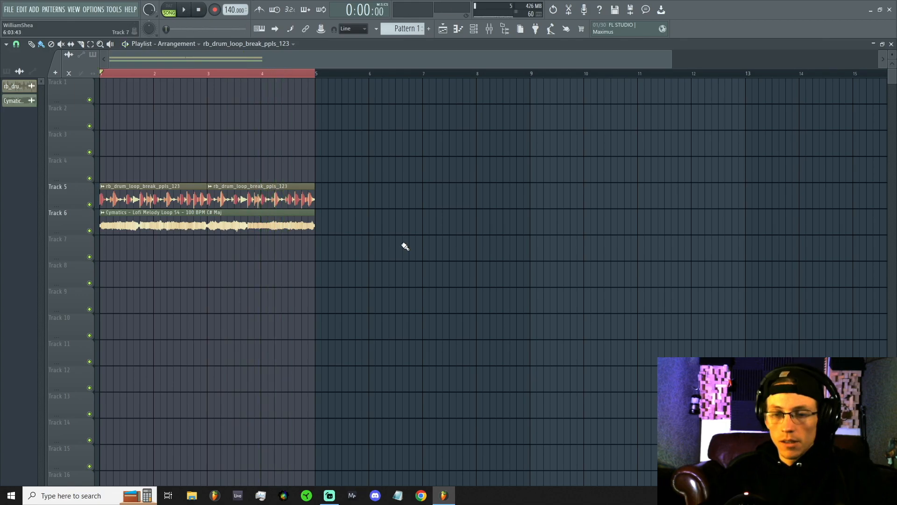
- Lower the peak decay in the drum track's Fruity Peak Controller while the loop plays, and close all windows
key(F9)
click(669, 176)
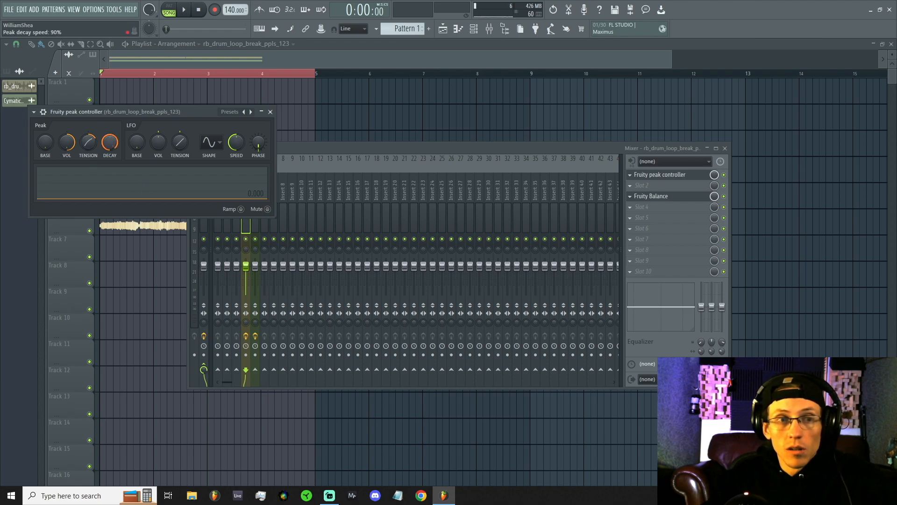
key(space)
drag(113, 144, 113, 173)
key(space)
key(F12)
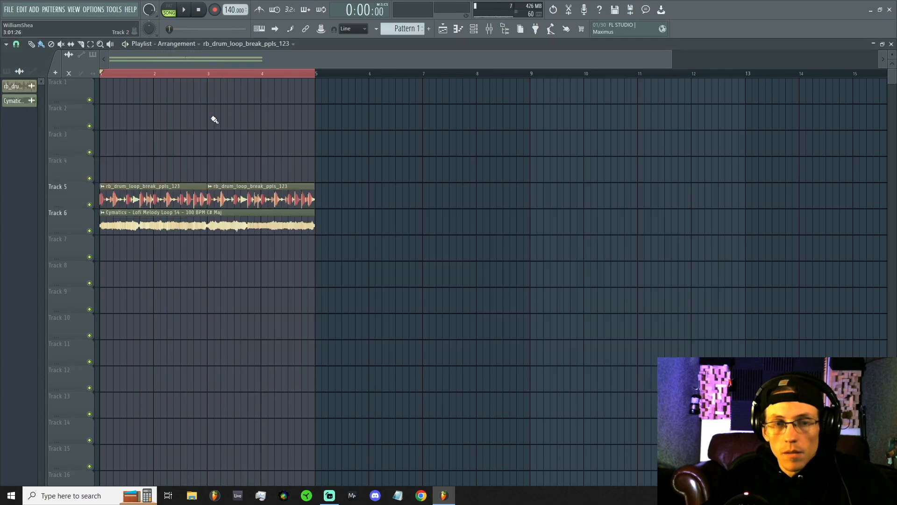